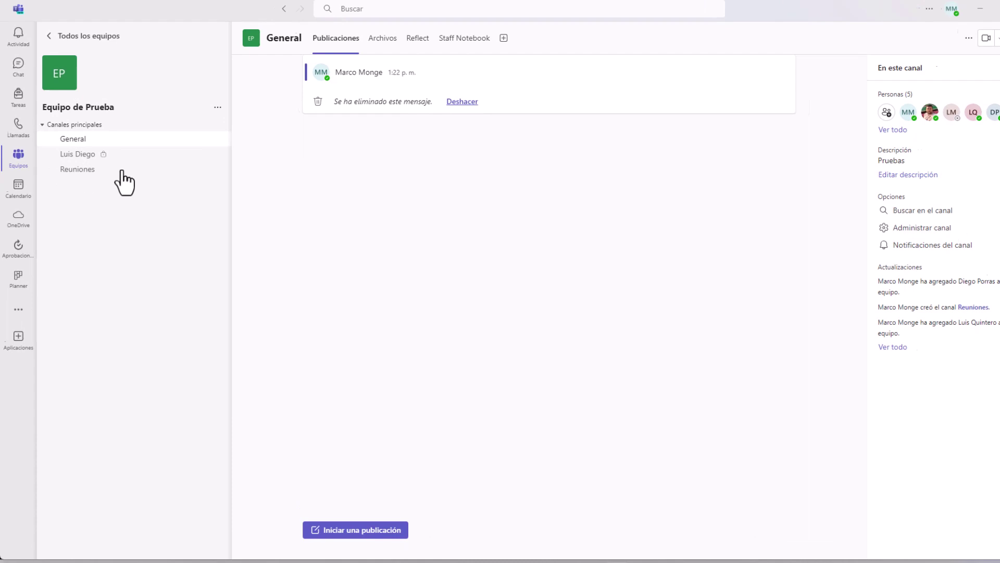
Start a new General channel post with the subject 'Reunión 18/3/2024' pasted from Notepad.
click(122, 140)
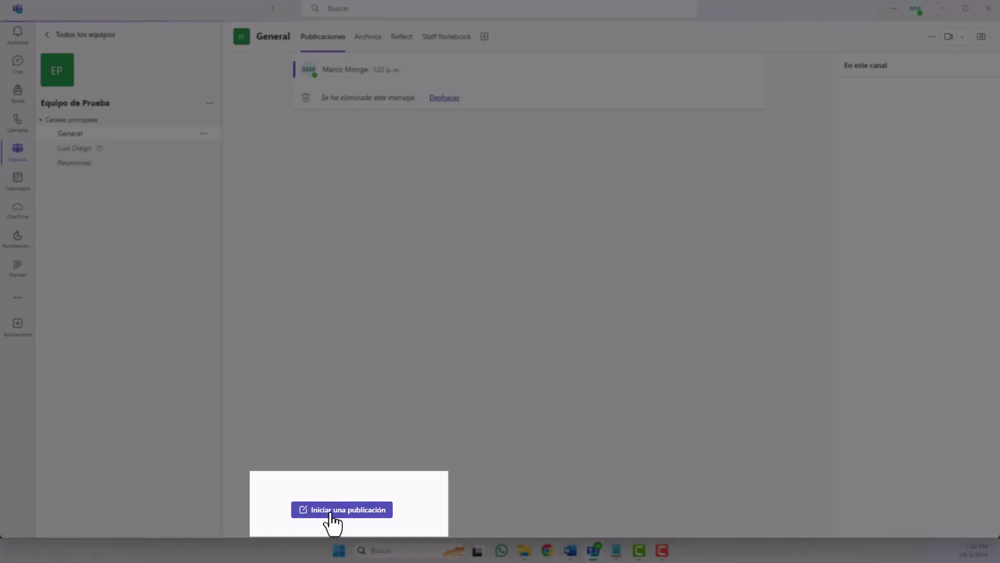
click(331, 511)
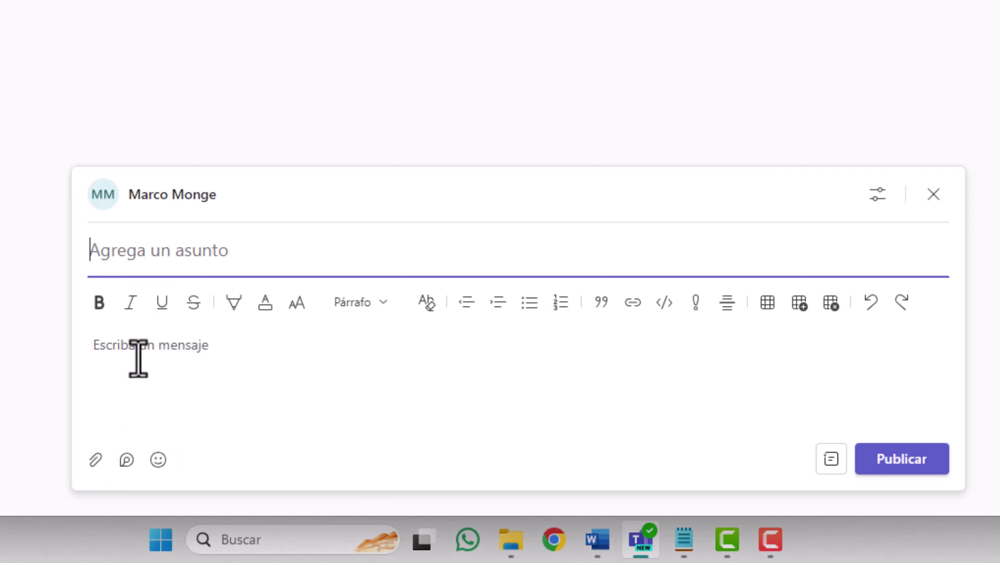
key(alt+Tab)
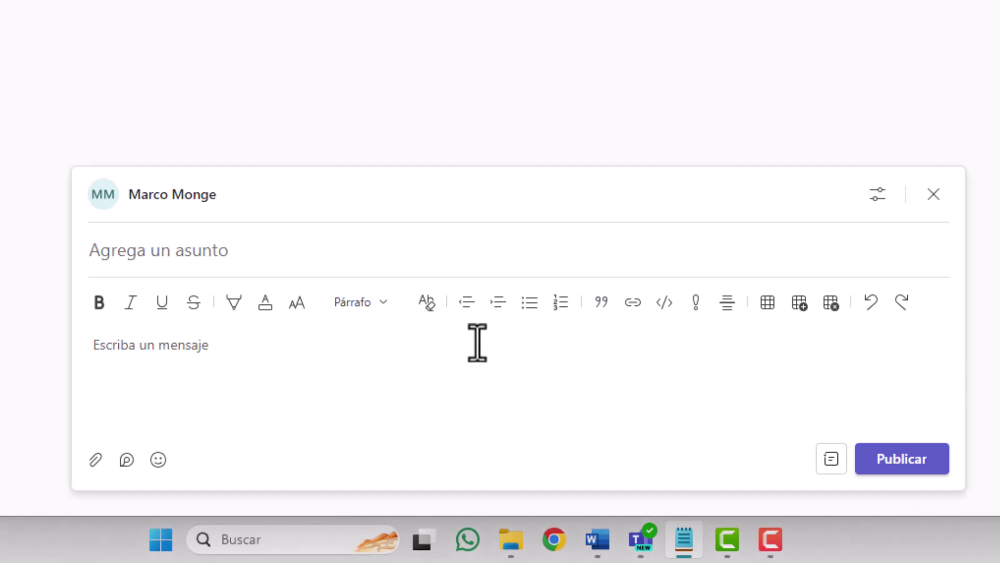
click(260, 261)
click(182, 250)
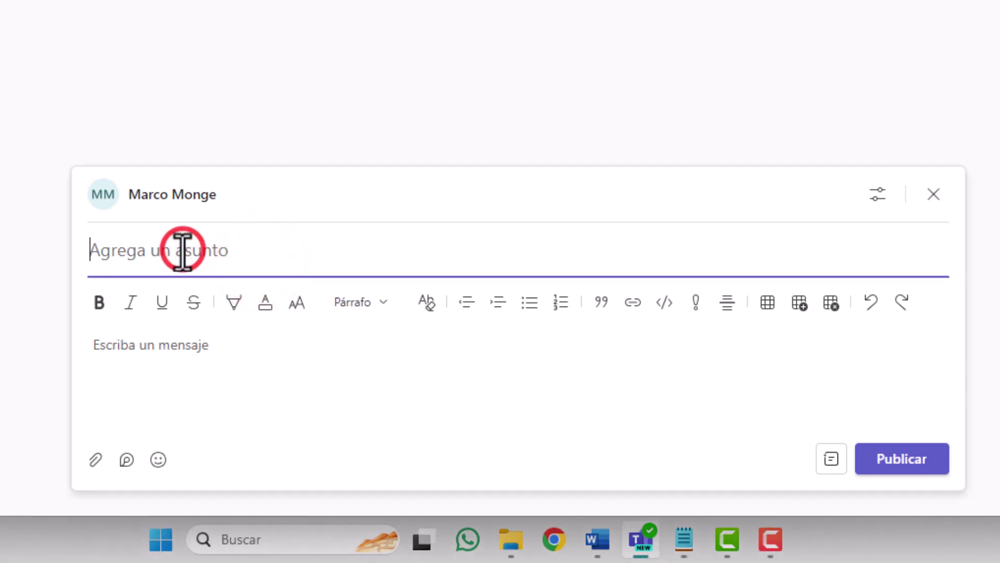
text(Reunión 18/3/2024)
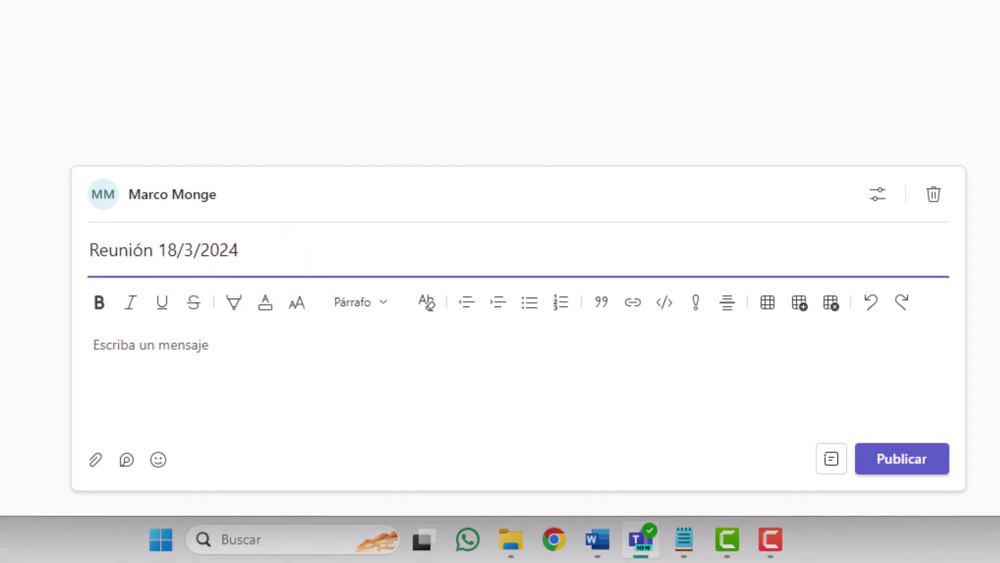
Paste the list of three agreements into the message body and publish the post.
key(alt+Tab)
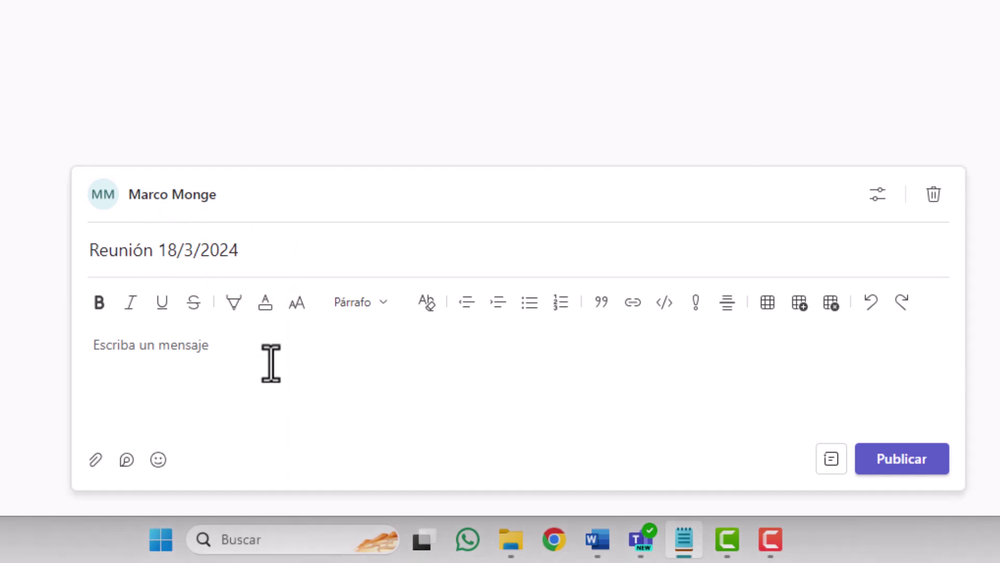
click(217, 341)
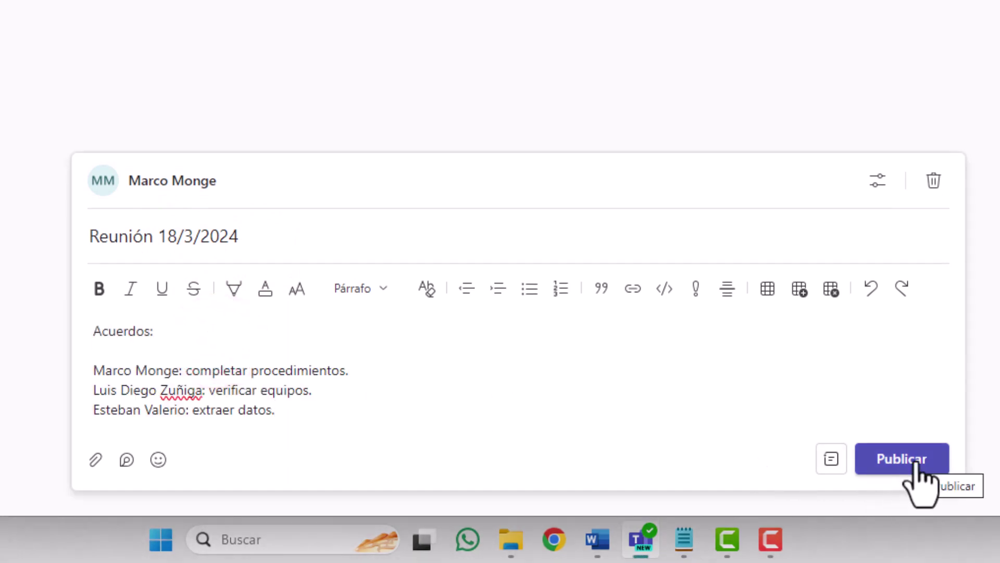
click(917, 464)
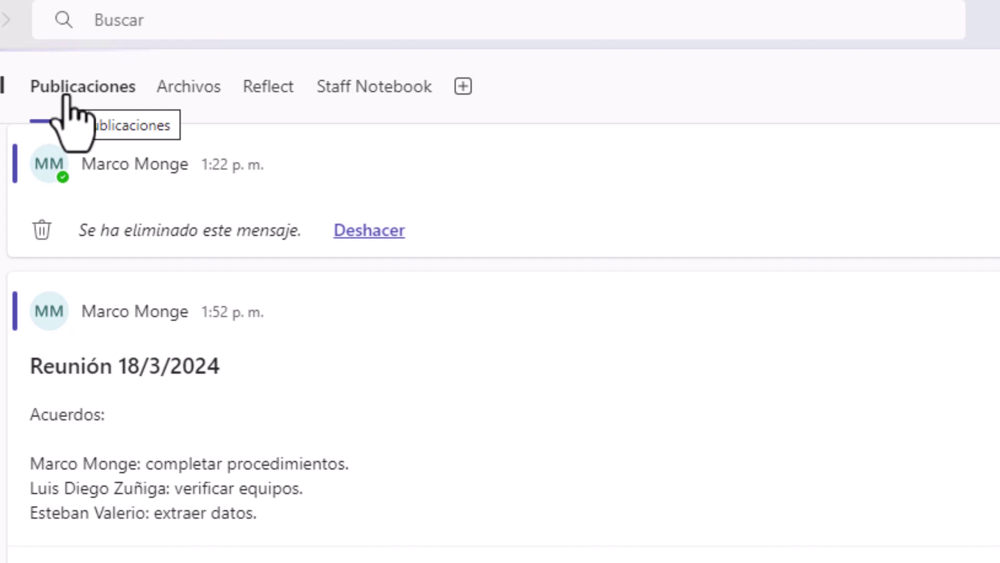
Upload Ejemplo Teams from Escritorio to the General channel's Archivos.
click(184, 93)
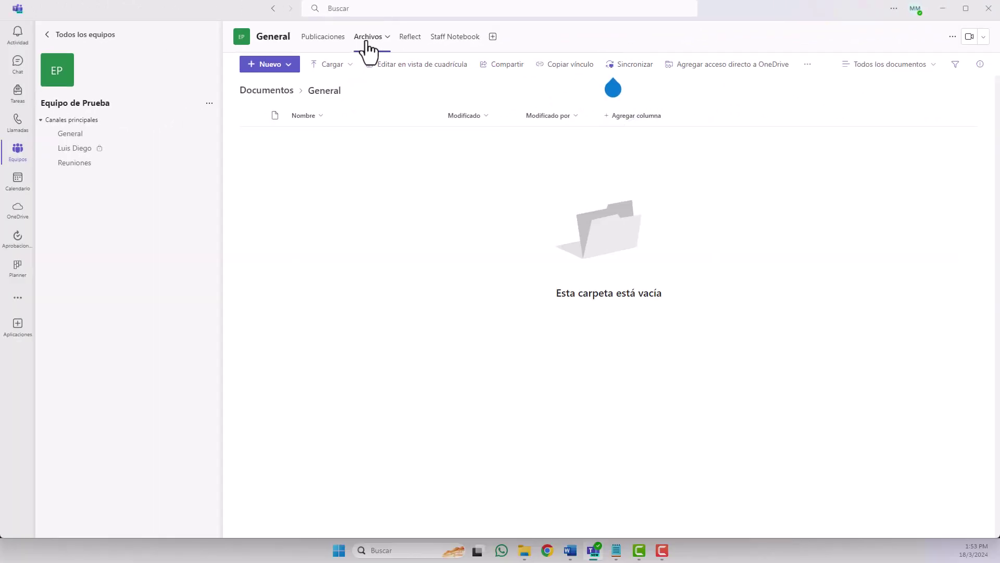
click(289, 64)
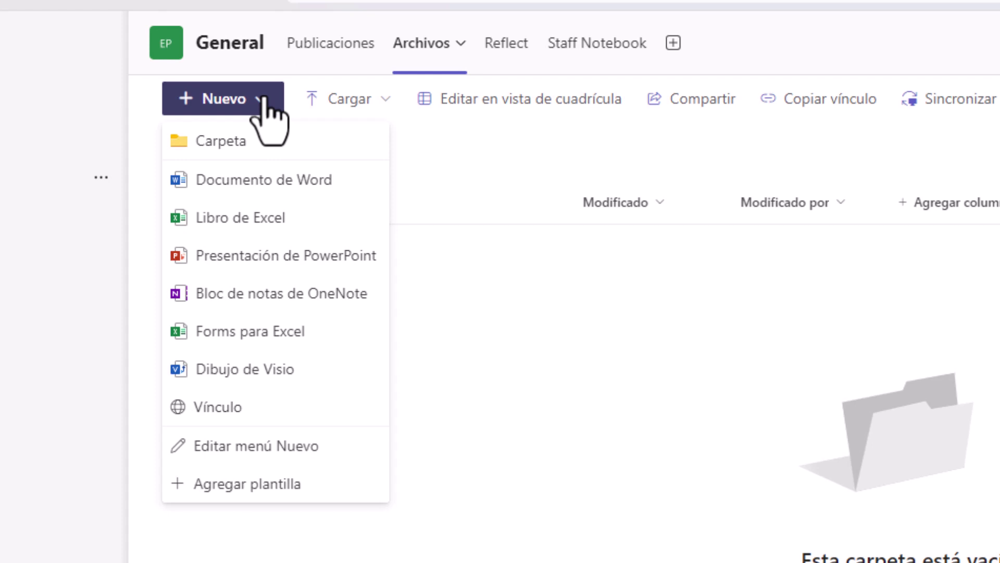
click(381, 97)
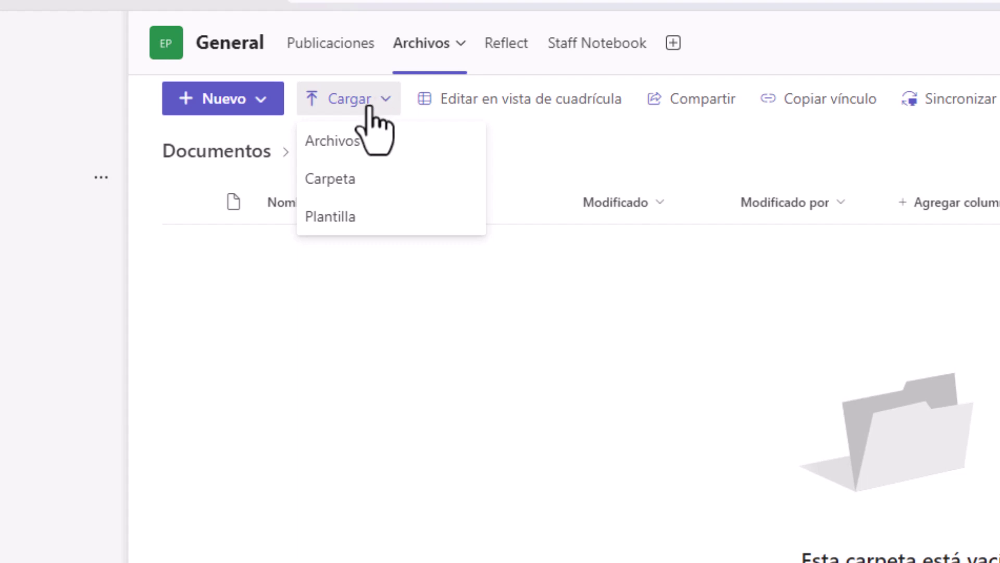
click(348, 140)
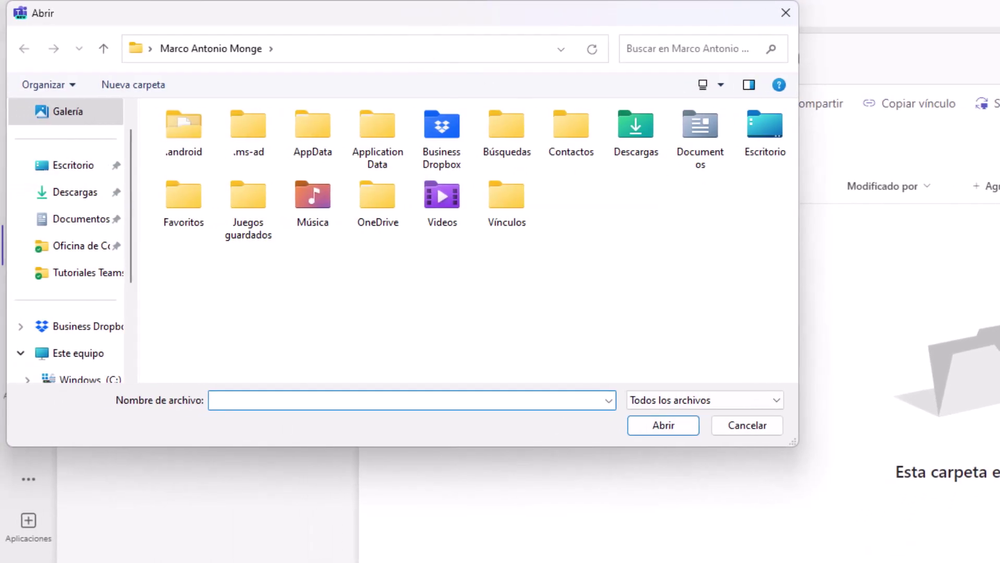
click(81, 166)
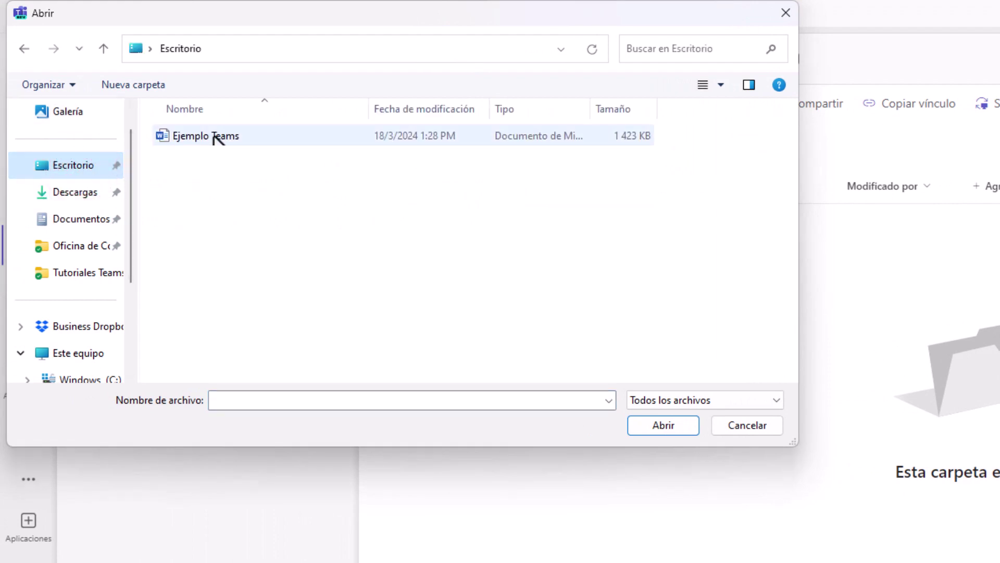
click(218, 137)
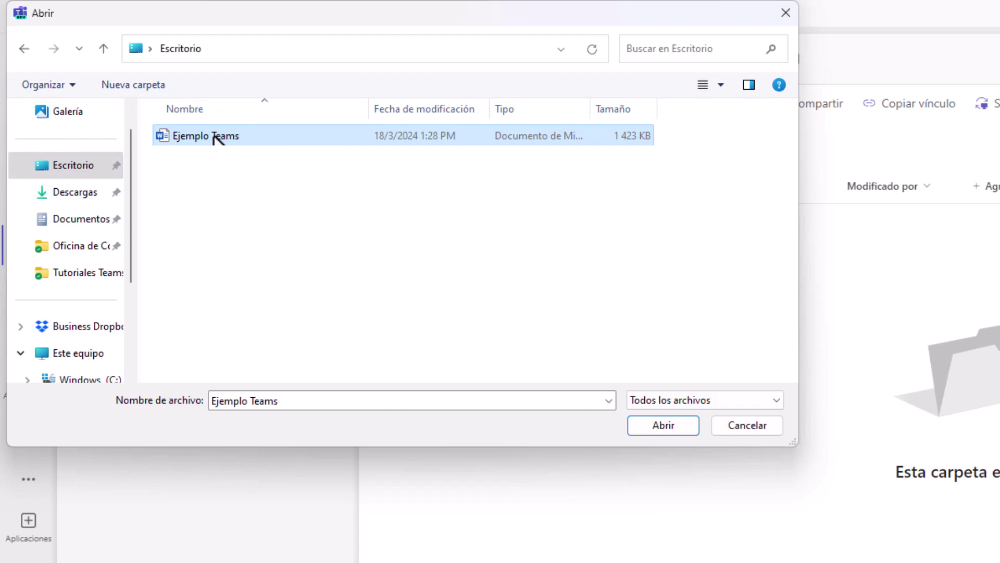
click(677, 424)
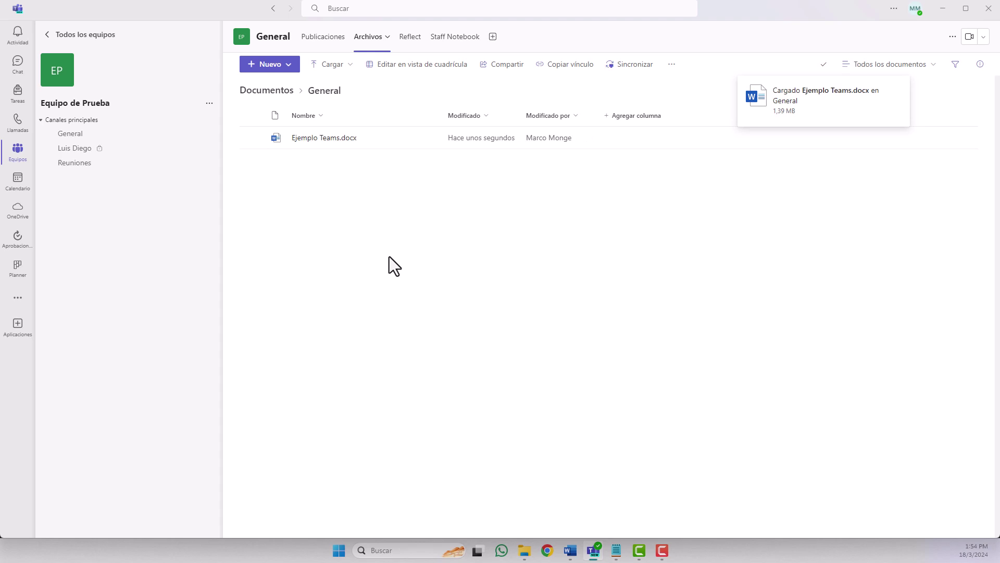
Open the uploaded Ejemplo Teams.docx in the Word desktop app, maximised.
click(311, 139)
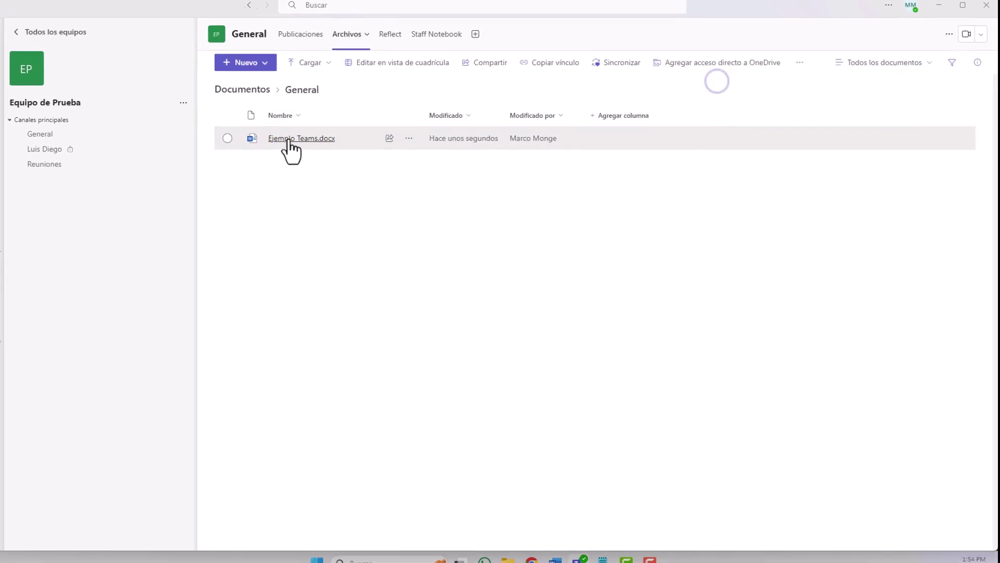
right_click(288, 139)
mouse_move(287, 149)
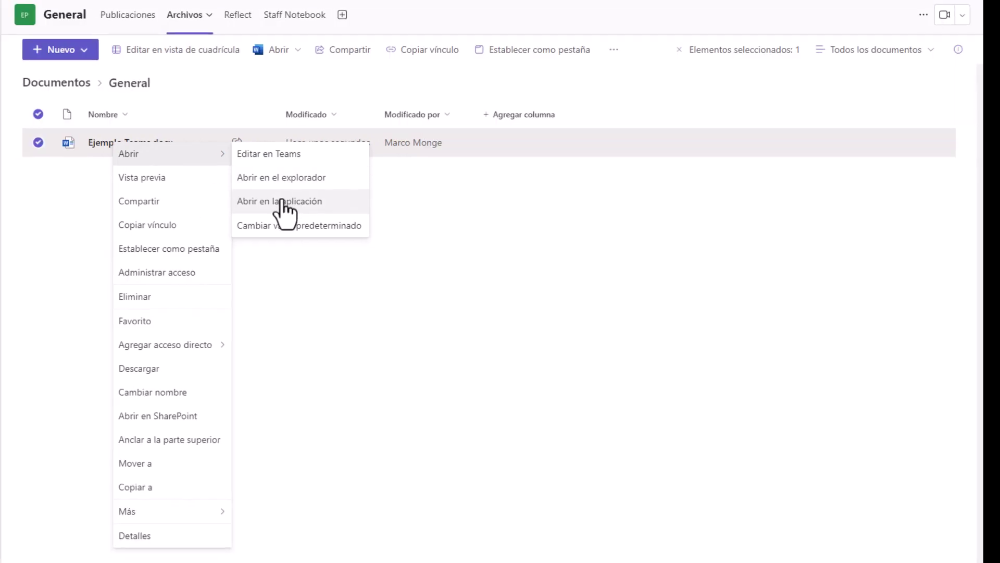
click(272, 205)
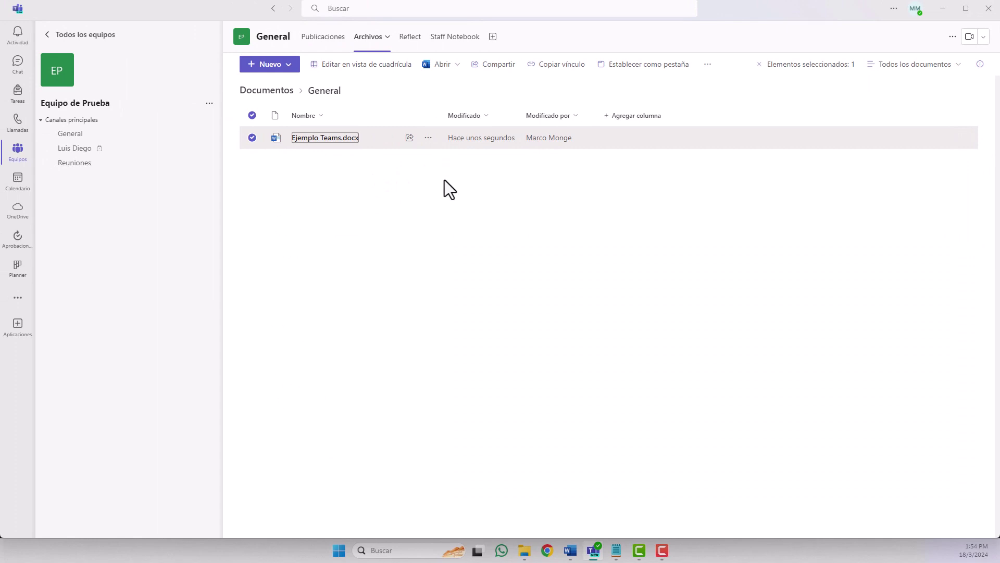
drag(476, 68, 523, 1)
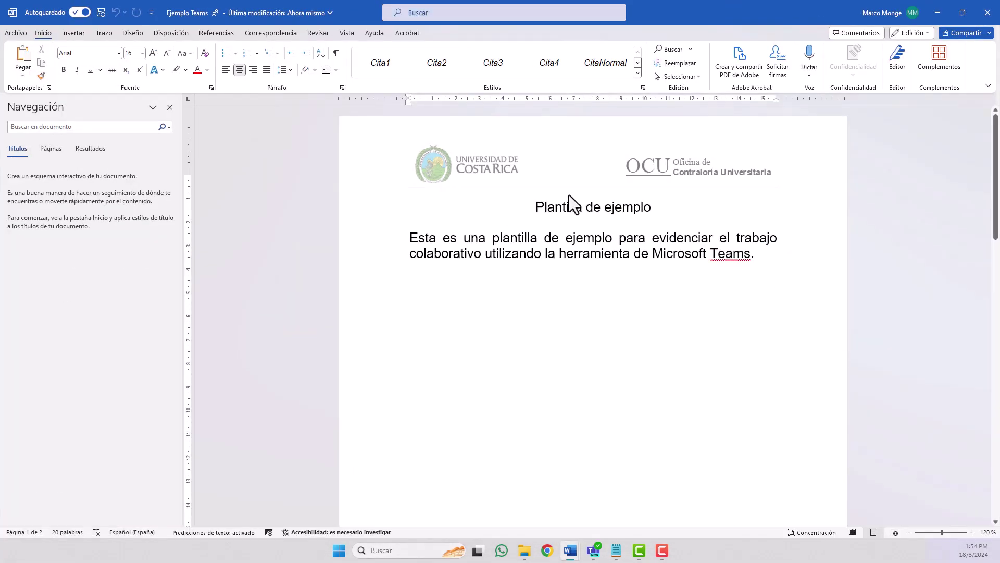
Make the title 'Plantilla de ejemplo' 18 pt, bold and underlined, then close Word.
drag(667, 208, 532, 208)
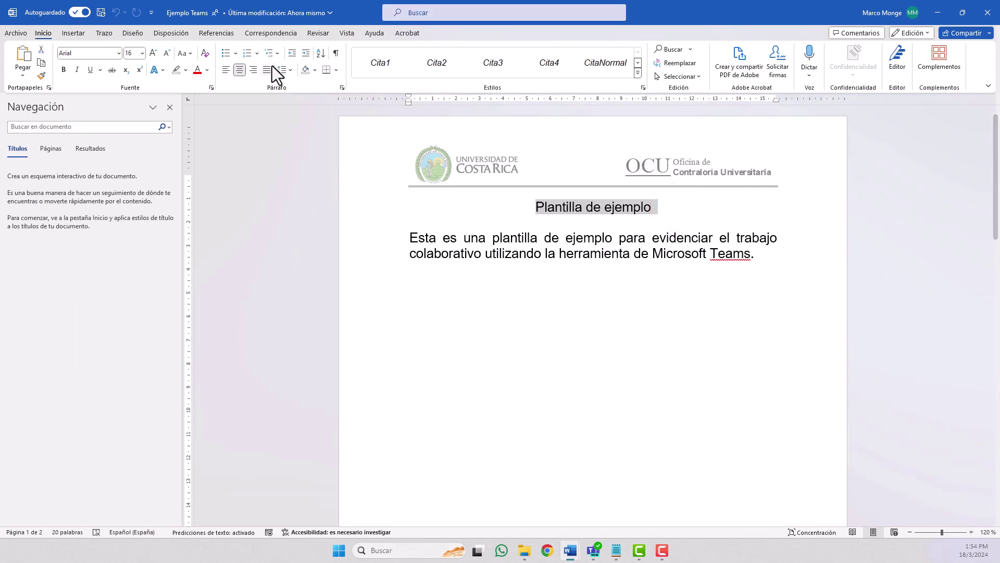
click(153, 53)
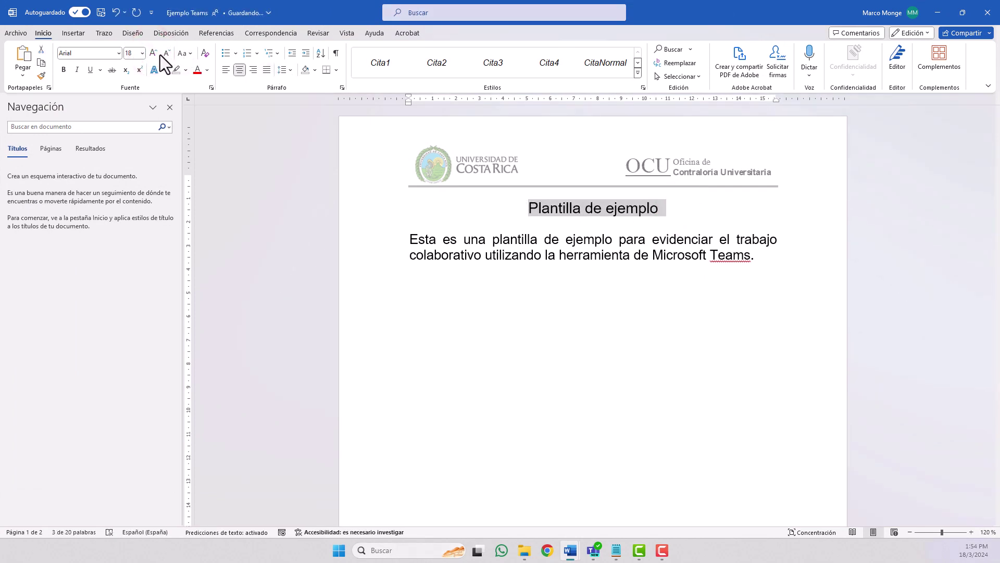
click(63, 69)
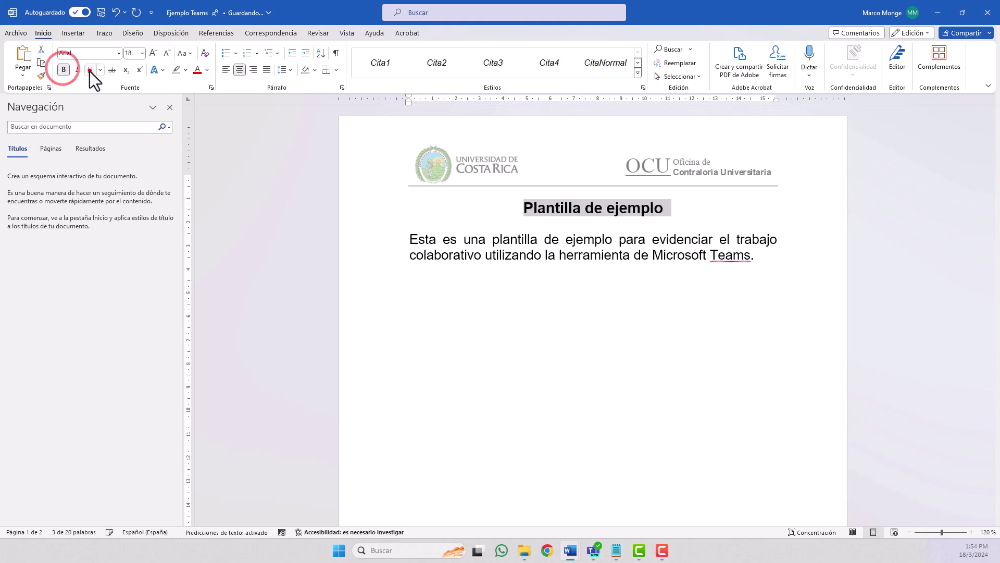
click(90, 70)
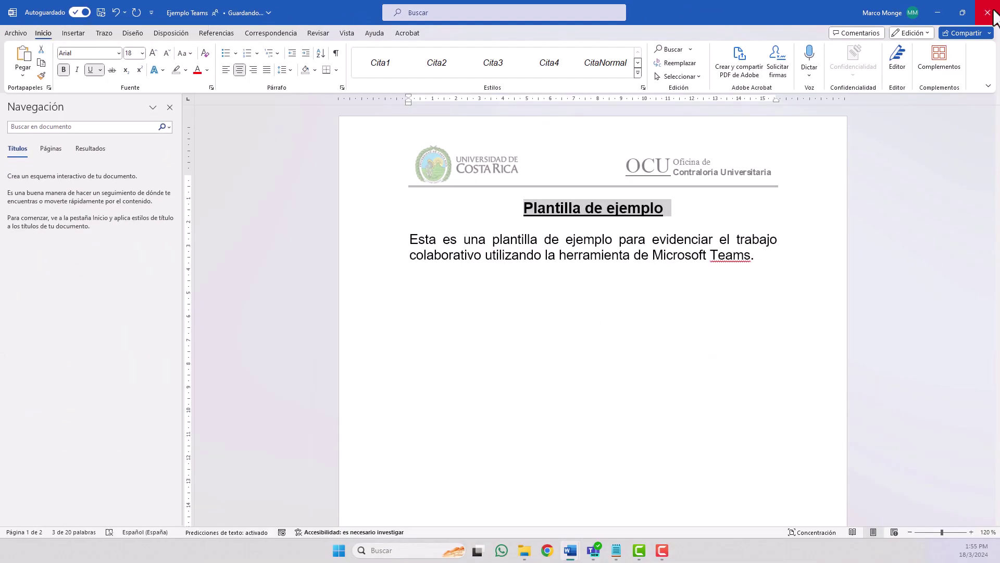
click(993, 13)
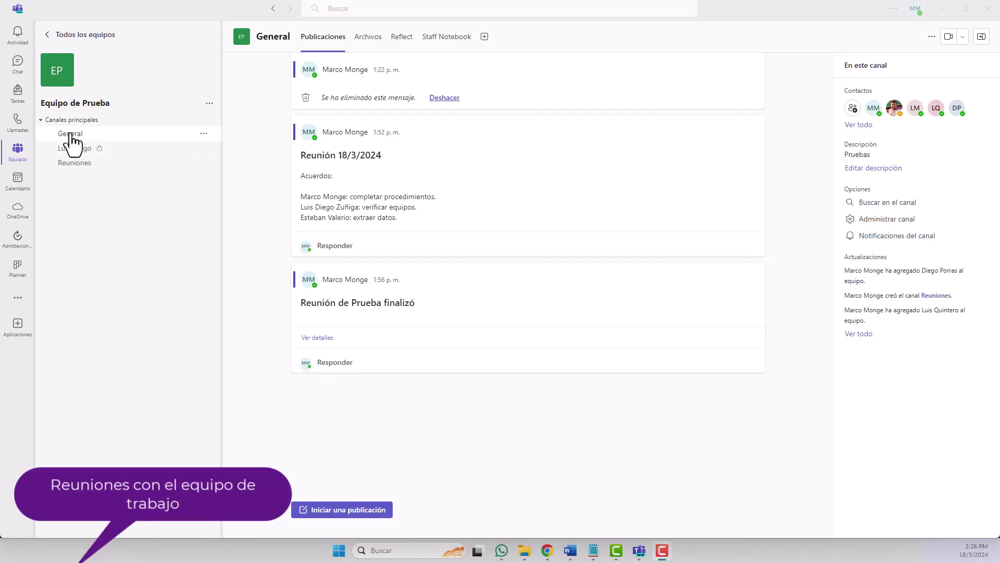
Start a Reunirse ahora instant meeting from the General channel's video button.
click(70, 132)
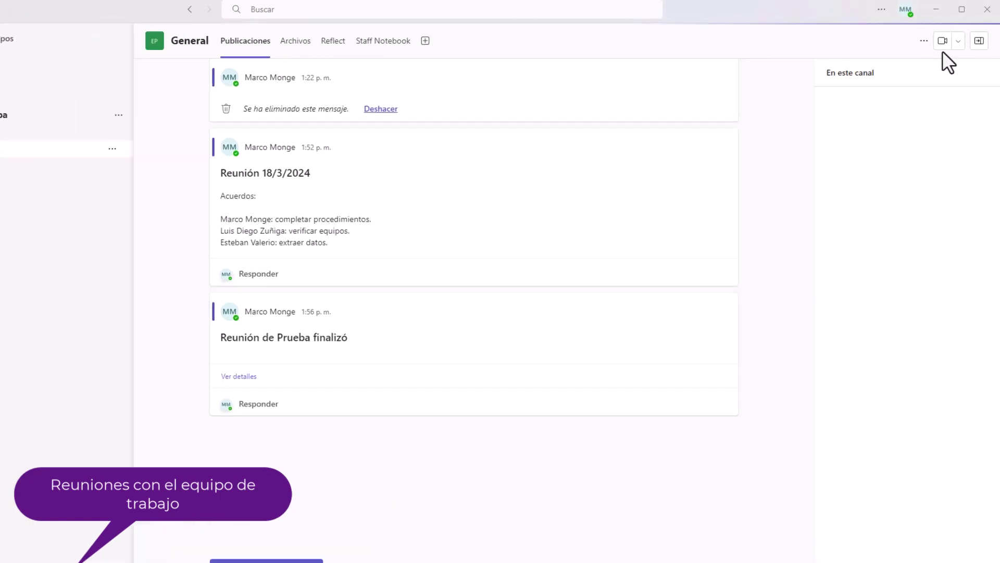
click(957, 41)
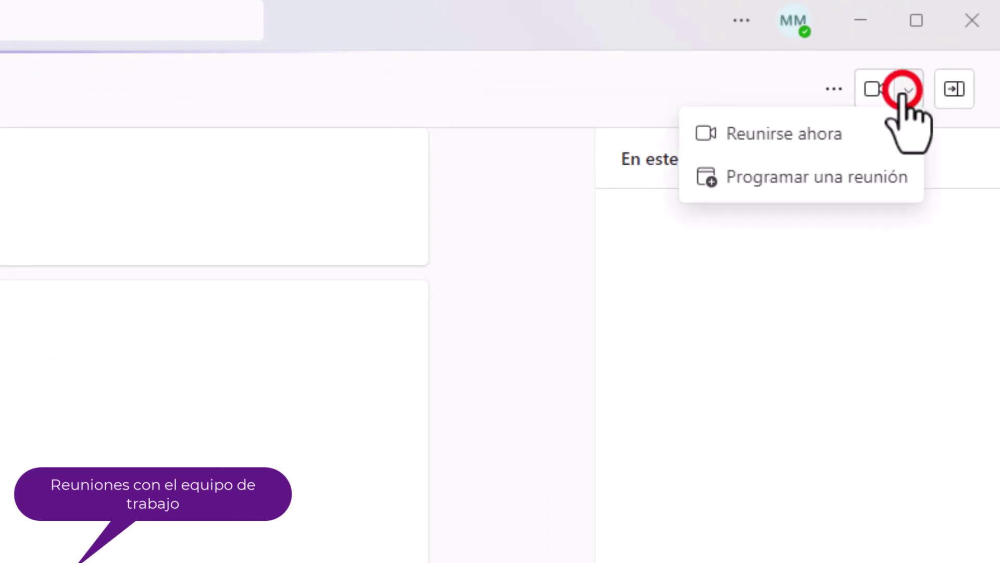
click(851, 137)
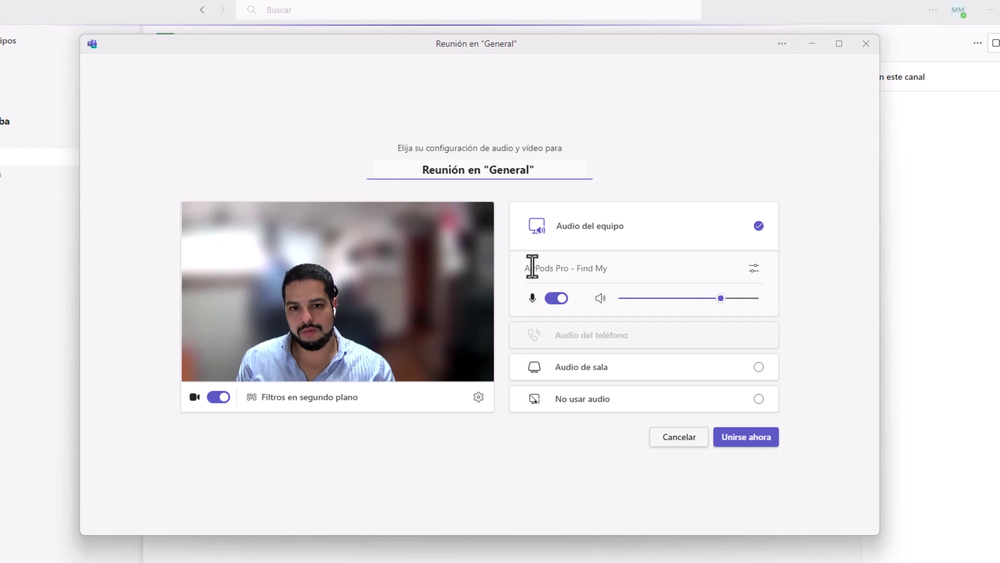
Join the General channel meeting with camera on, centre its window, and dismiss the invite prompt.
click(728, 440)
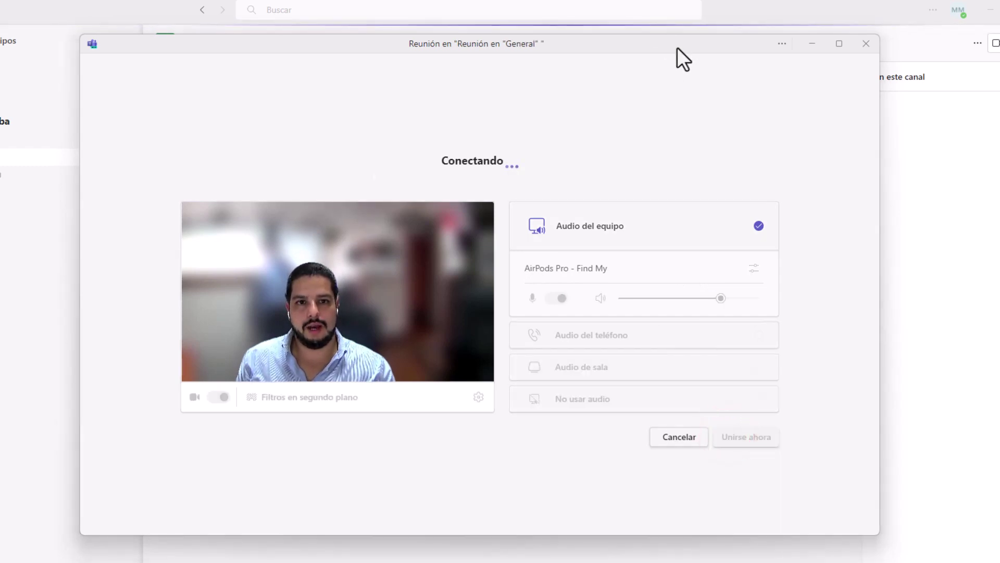
click(676, 45)
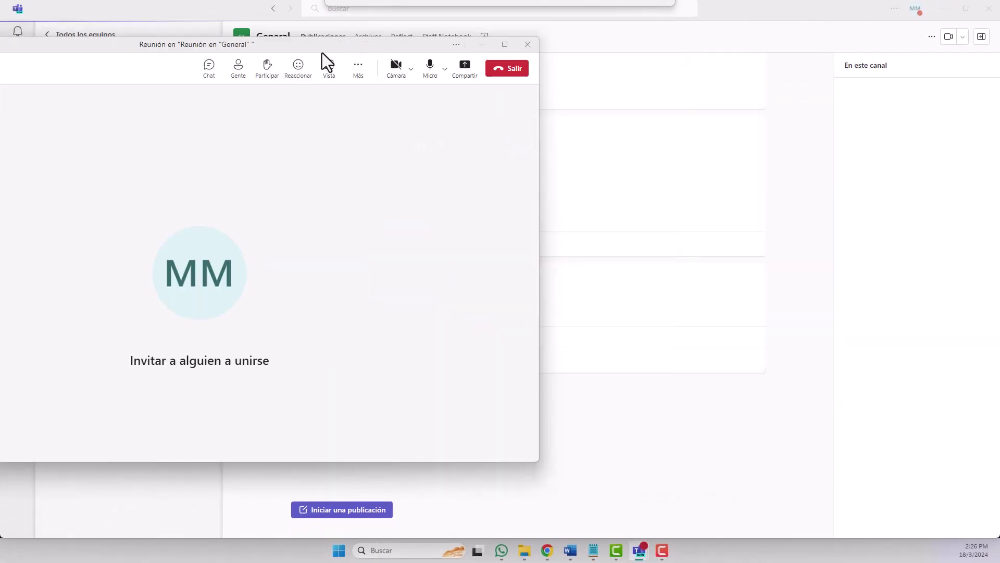
key(ctrl+shift+h)
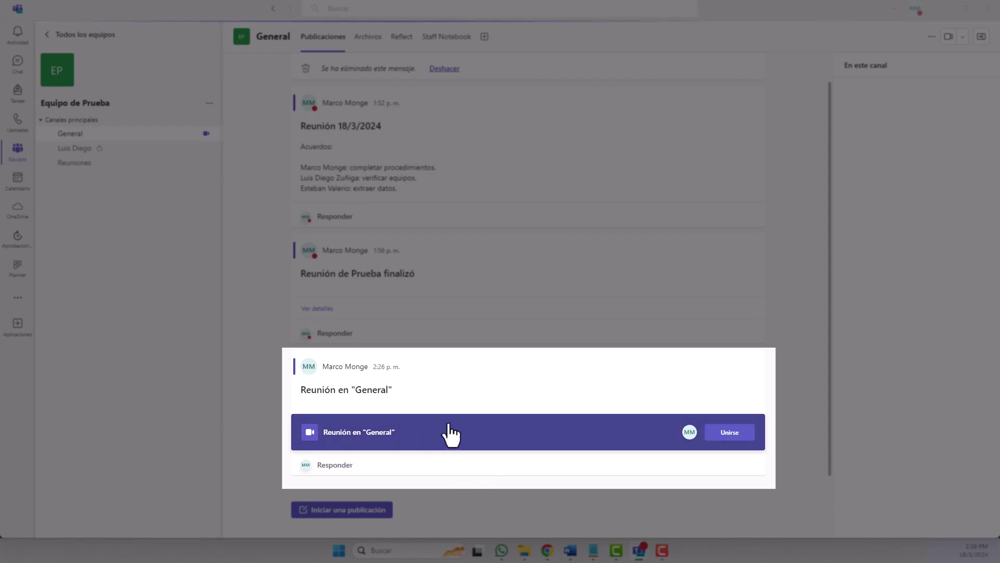
click(738, 433)
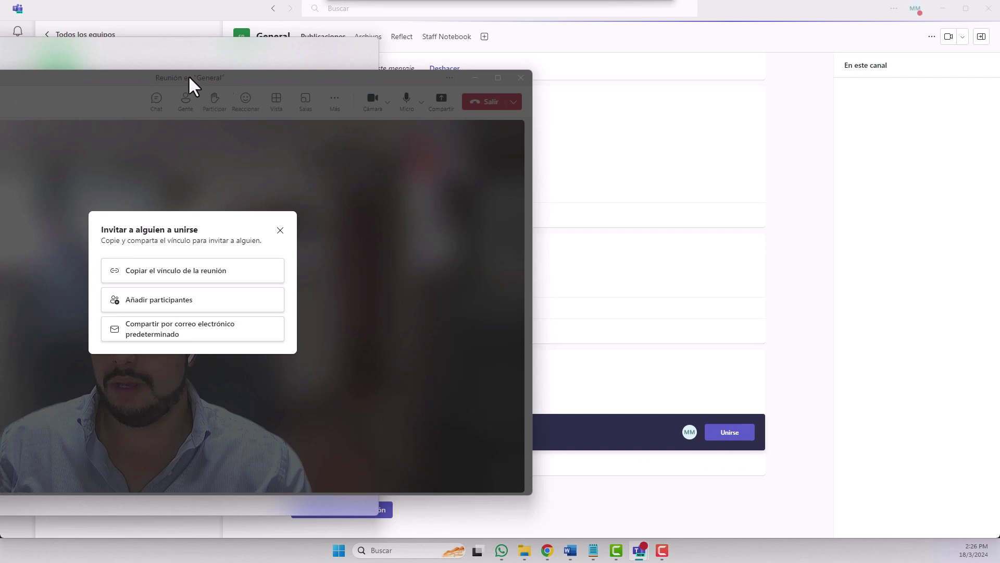
drag(191, 83, 466, 38)
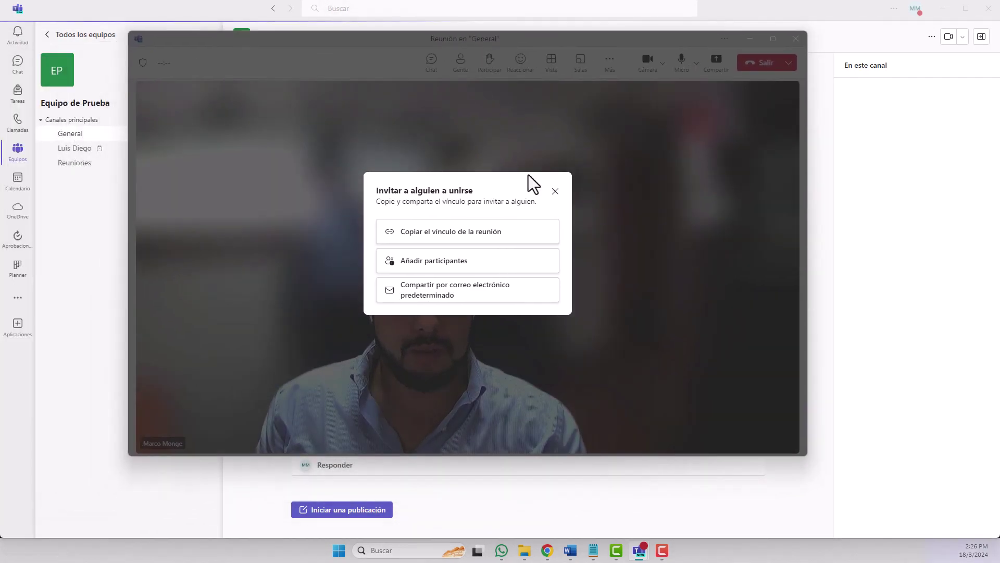
click(556, 191)
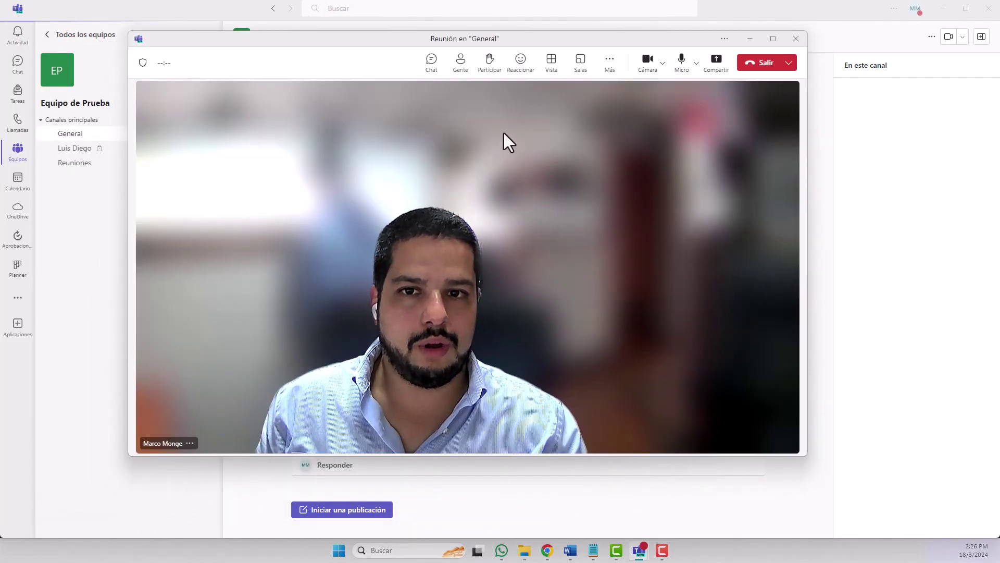
Request suggested colleagues join from the Gente list, then leave to end the meeting.
click(461, 63)
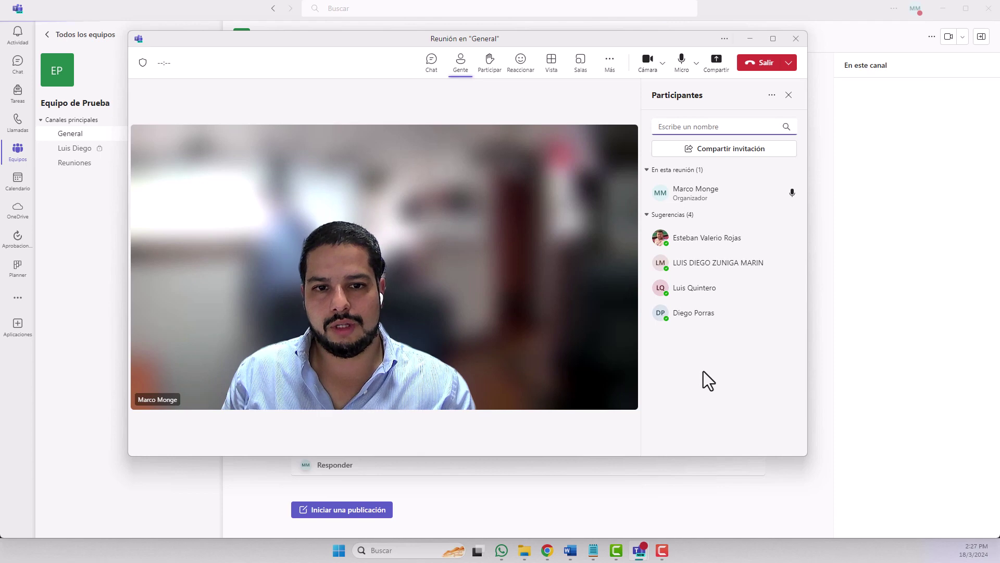
mouse_move(762, 242)
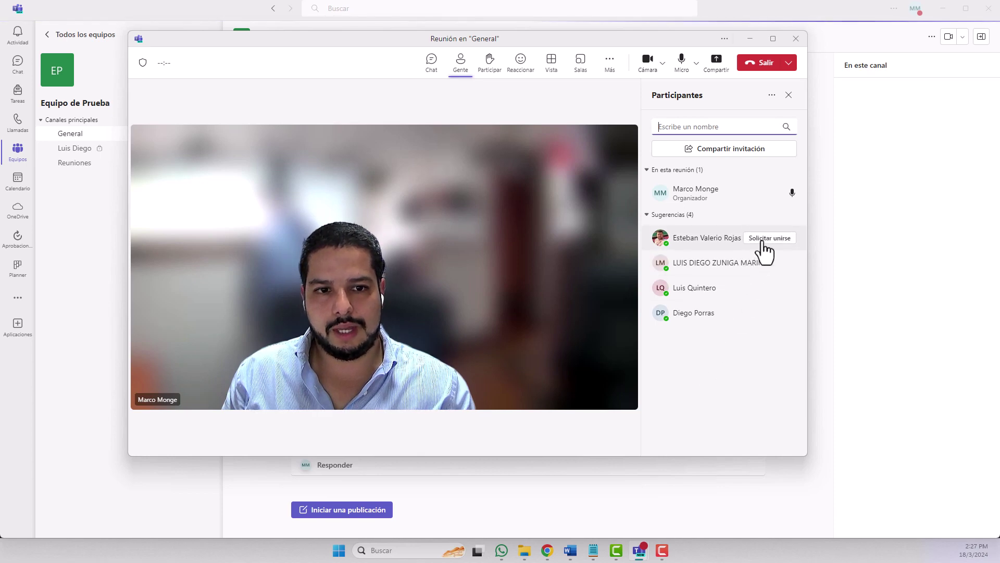
click(762, 241)
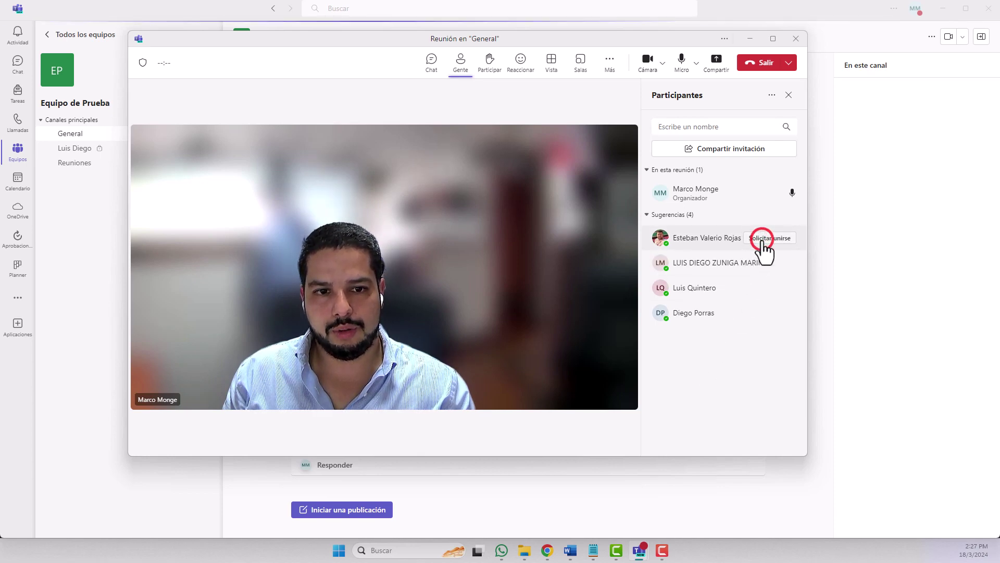
mouse_move(752, 267)
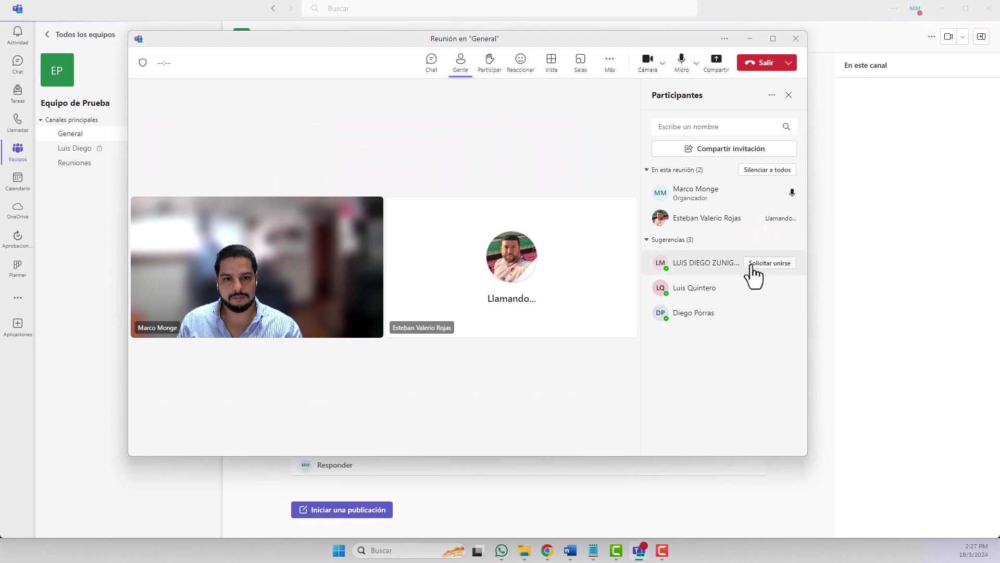
click(761, 314)
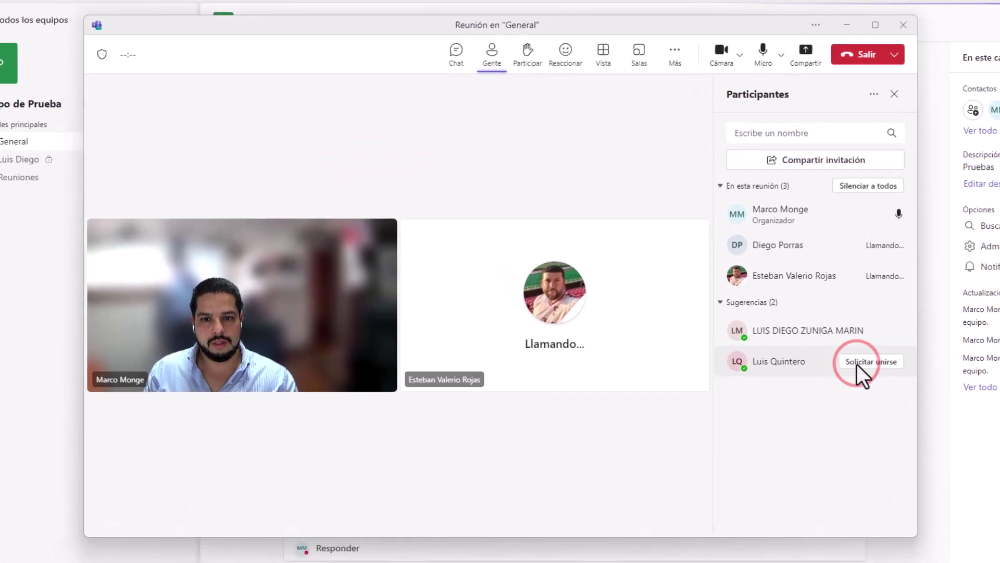
click(857, 361)
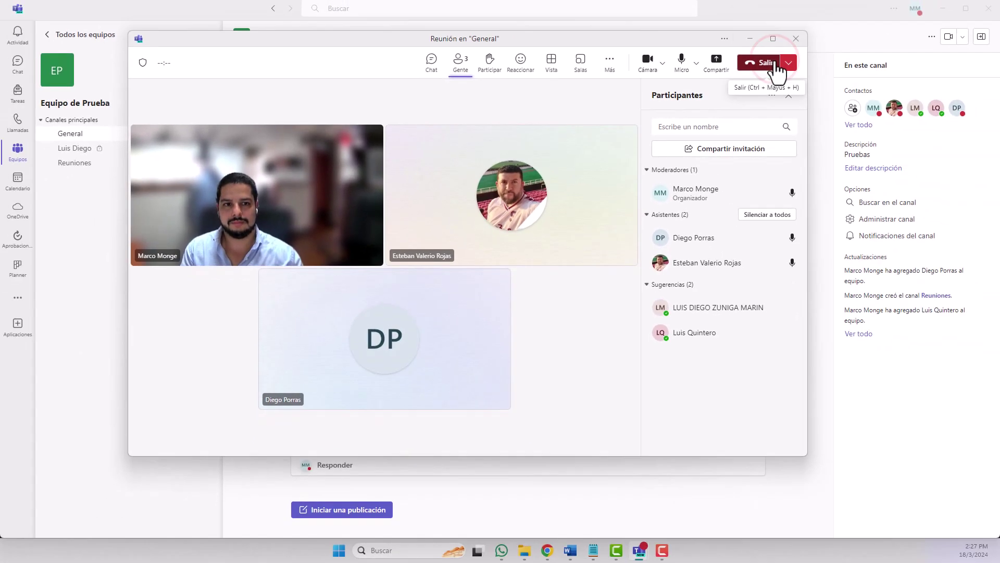
click(896, 52)
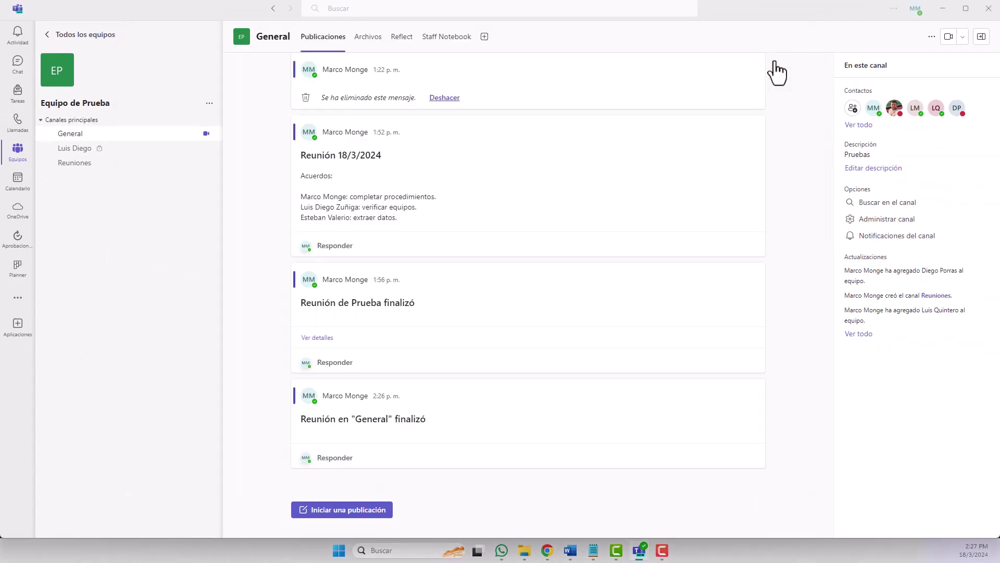